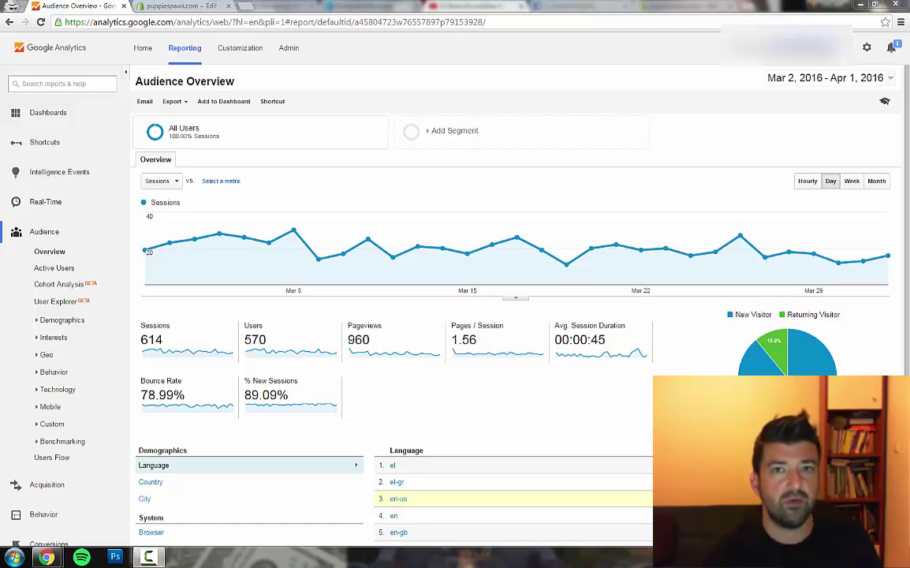
Collapse the Audience group in the sidebar of the Mar 2 – Apr 1, 2016 Audience Overview report.
{"action": "left_click", "coordinate": [16, 237]}
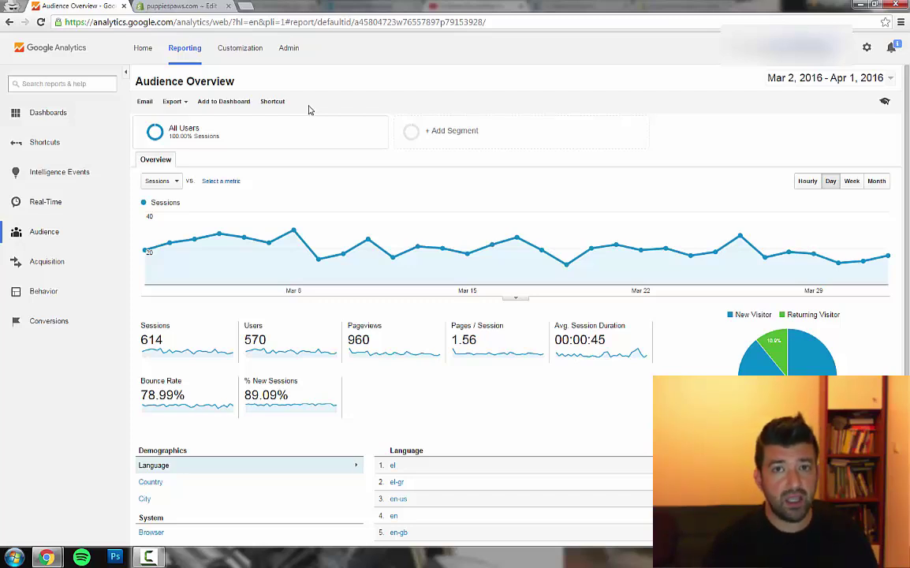
From Admin, start a new Google Analytics account via the Account list's Create new account.
{"action": "left_click", "coordinate": [290, 49]}
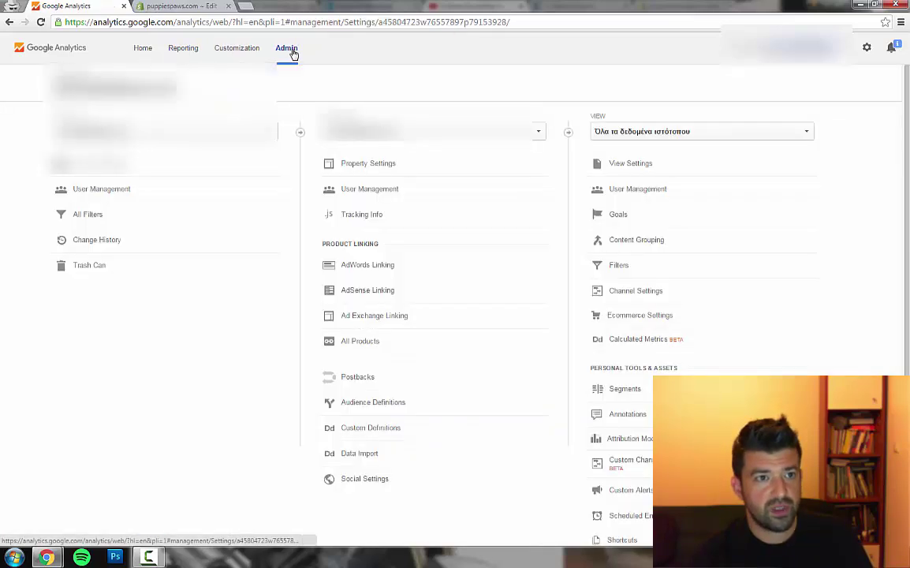
{"action": "left_click", "coordinate": [166, 131]}
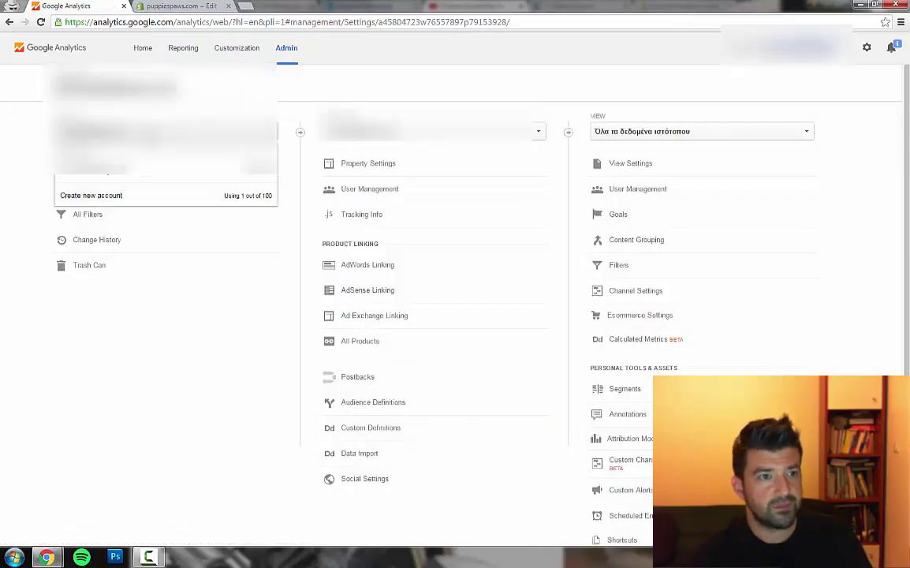
{"action": "left_click", "coordinate": [102, 198]}
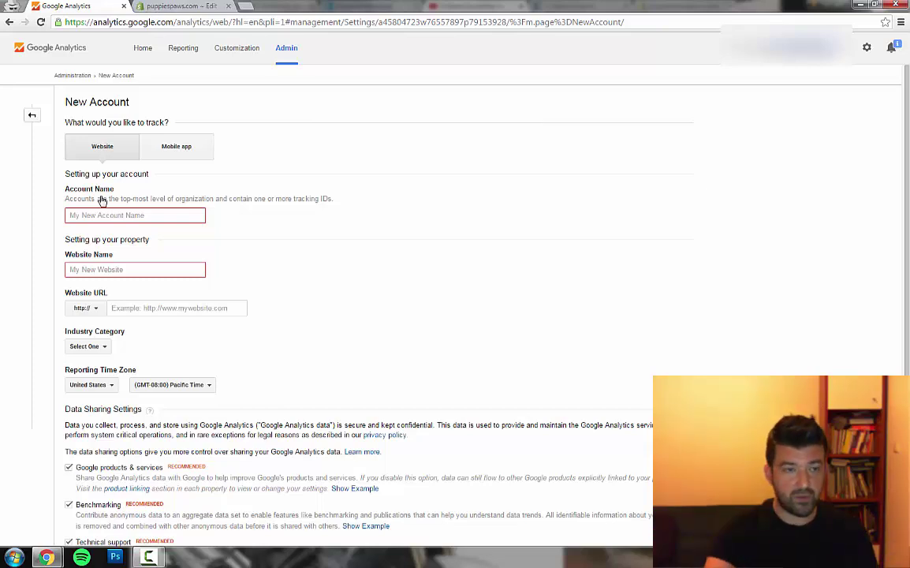
Enter PuppiesPaws.com as both the Account Name and the Website Name.
{"action": "left_click", "coordinate": [149, 214]}
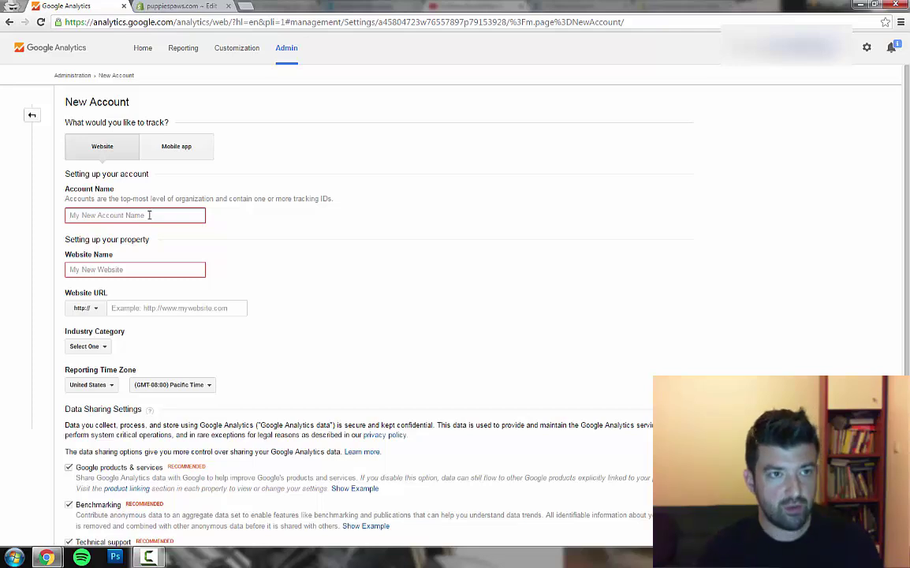
{"action": "type", "text": "Pu"}
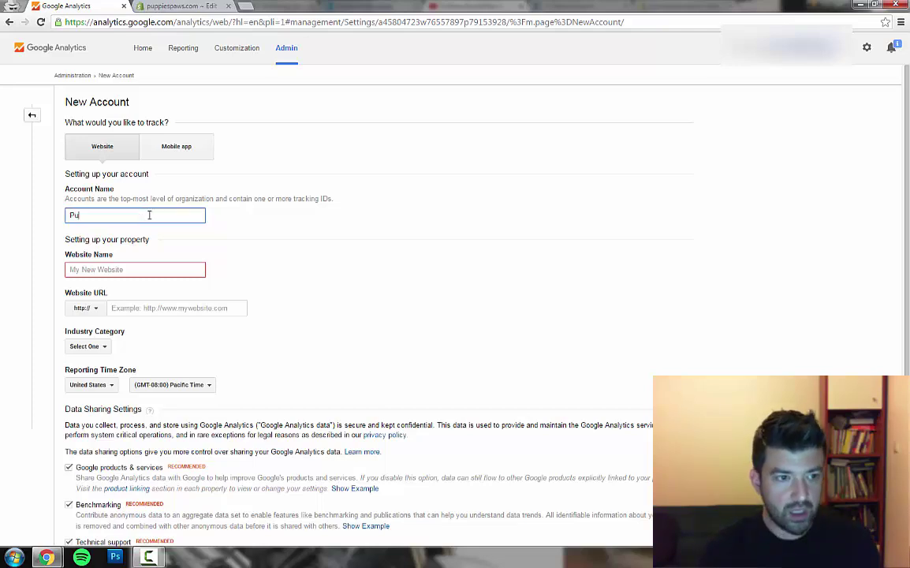
{"action": "type", "text": "ppies"}
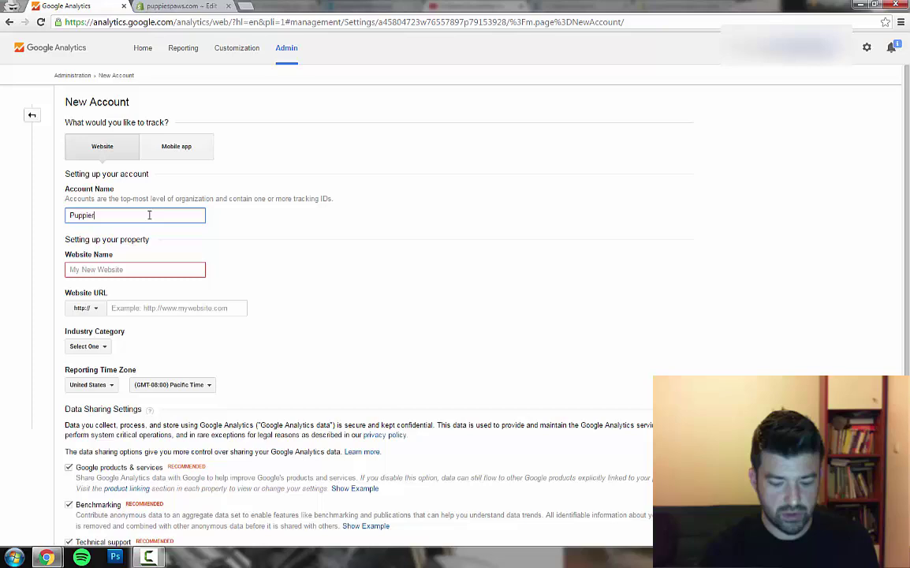
{"action": "type", "text": "Paws.com"}
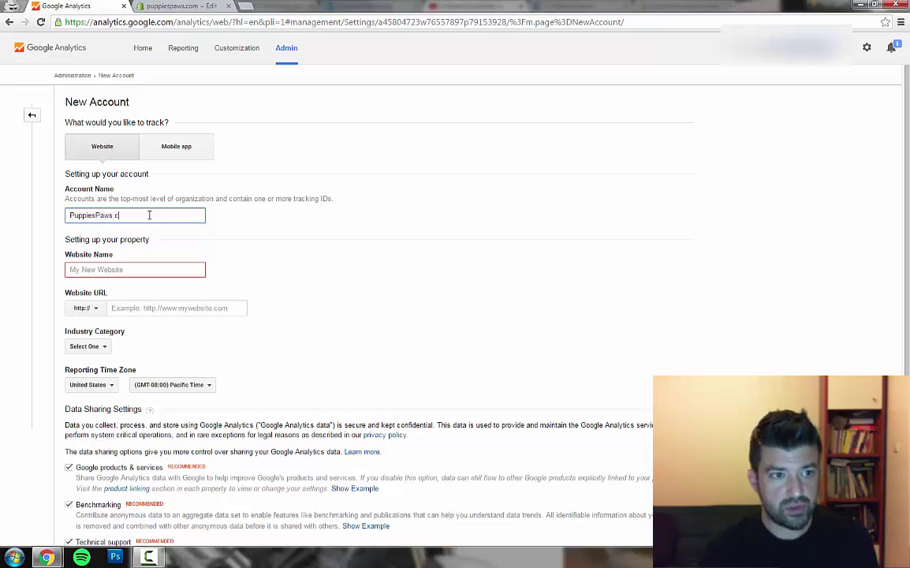
{"action": "key", "text": "Tab"}
{"action": "key", "text": "shift+Tab"}
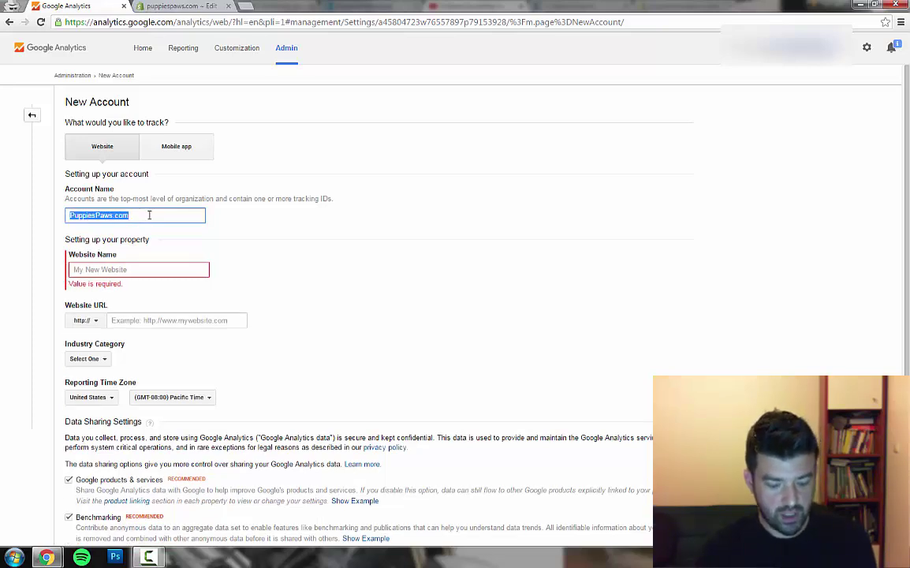
{"action": "key", "text": "ctrl+c"}
{"action": "key", "text": "Tab"}
{"action": "key", "text": "ctrl+v"}
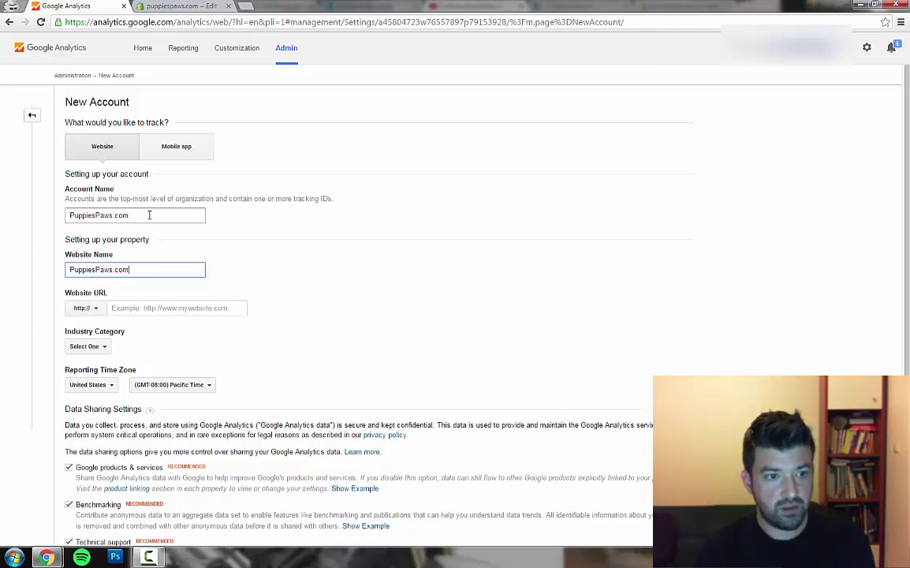
{"action": "key", "text": "Tab"}
{"action": "key", "text": "Tab"}
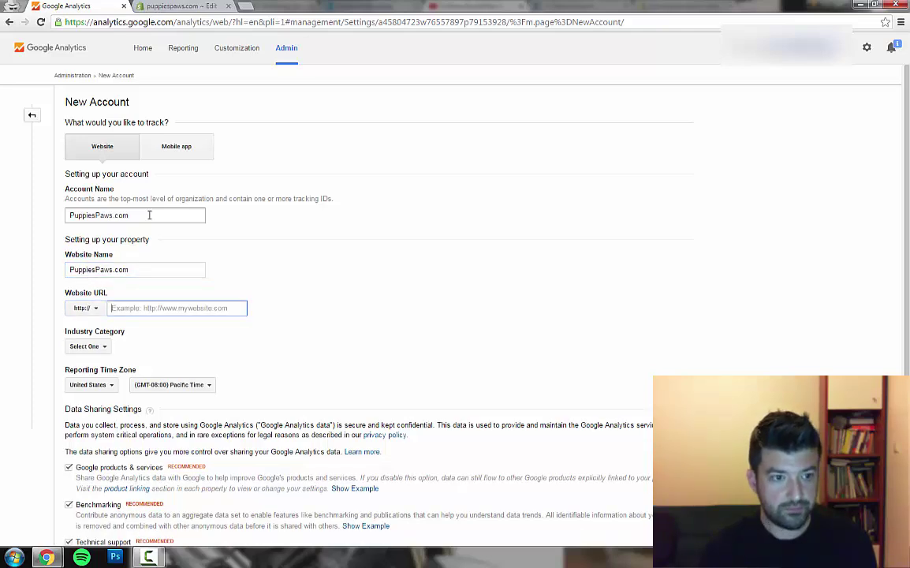
{"action": "type", "text": "www."}
{"action": "key", "text": "ctrl+v"}
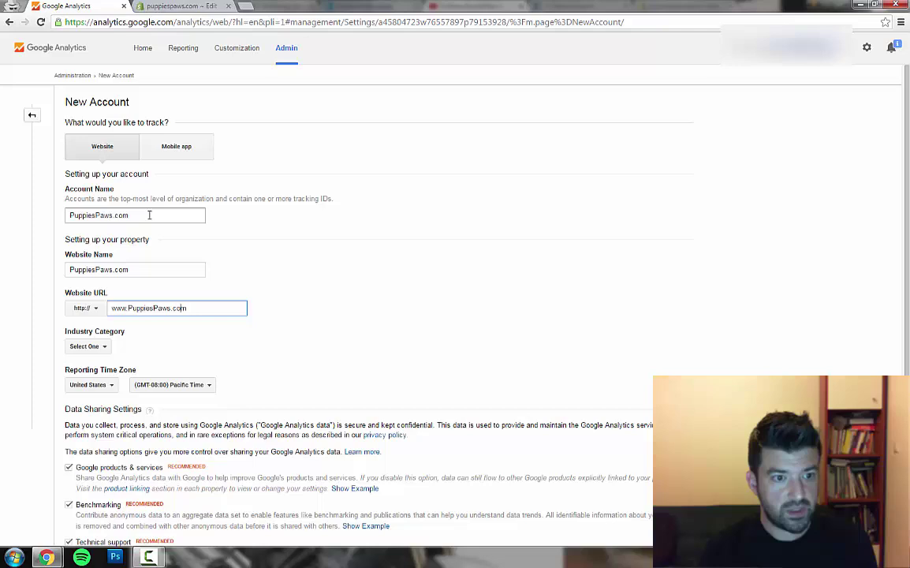
{"action": "key", "text": "Left"}
{"action": "key", "text": "Left"}
{"action": "key", "text": "Left"}
{"action": "key", "text": "Left"}
{"action": "key", "text": "Left"}
{"action": "key", "text": "Left"}
{"action": "key", "text": "Left"}
{"action": "key", "text": "BackSpace"}
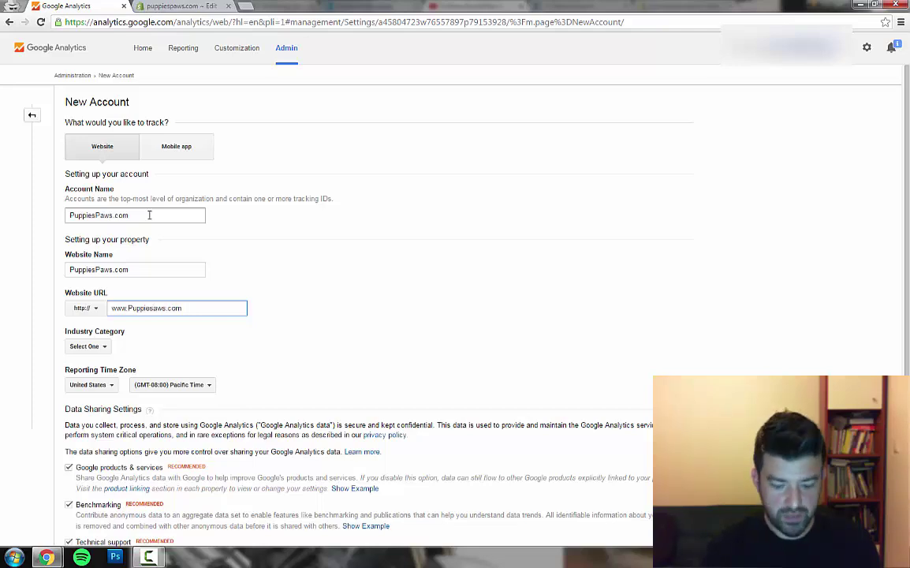
{"action": "type", "text": "p"}
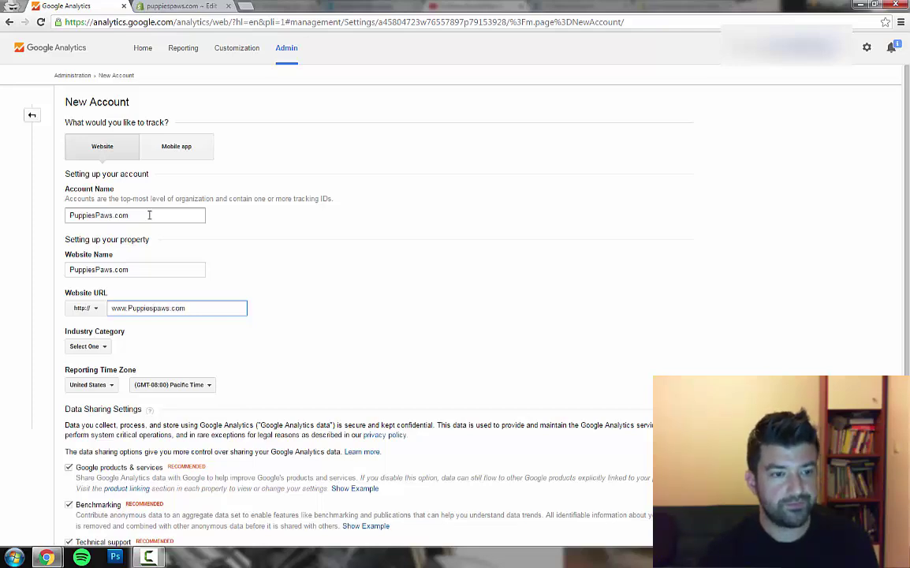
{"action": "key", "text": "Left"}
{"action": "key", "text": "Left"}
{"action": "key", "text": "Left"}
{"action": "key", "text": "Left"}
{"action": "key", "text": "Left"}
{"action": "key", "text": "Left"}
{"action": "key", "text": "Left"}
{"action": "key", "text": "BackSpace"}
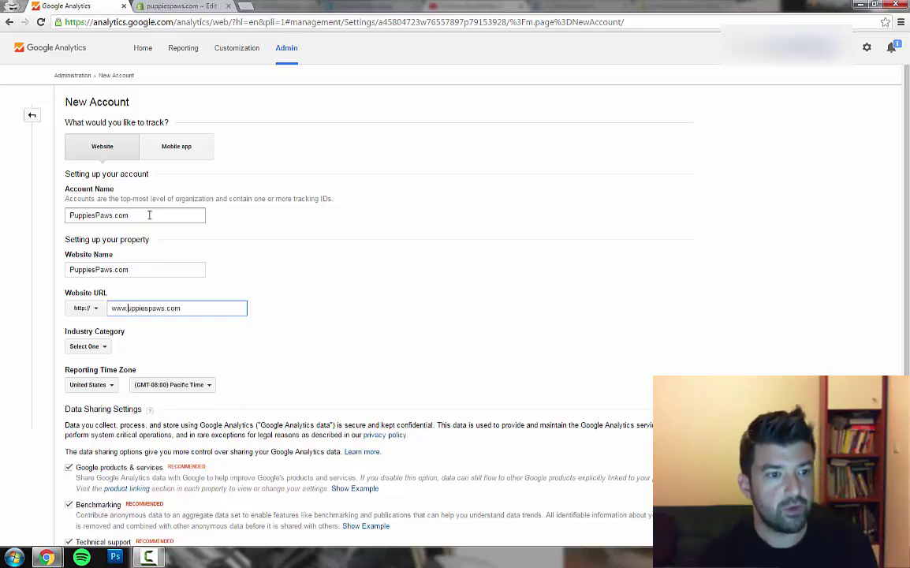
Set the industry category to Shopping and the reporting time zone to Greece (GMT+02:00) Athens.
{"action": "left_click", "coordinate": [104, 347]}
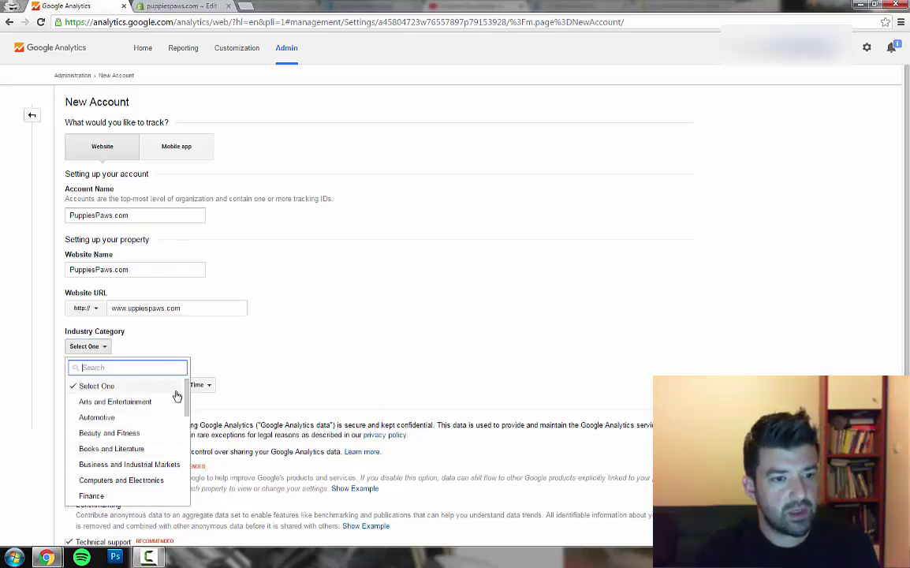
{"action": "scroll", "coordinate": [177, 396], "scroll_direction": "down", "scroll_amount": 5}
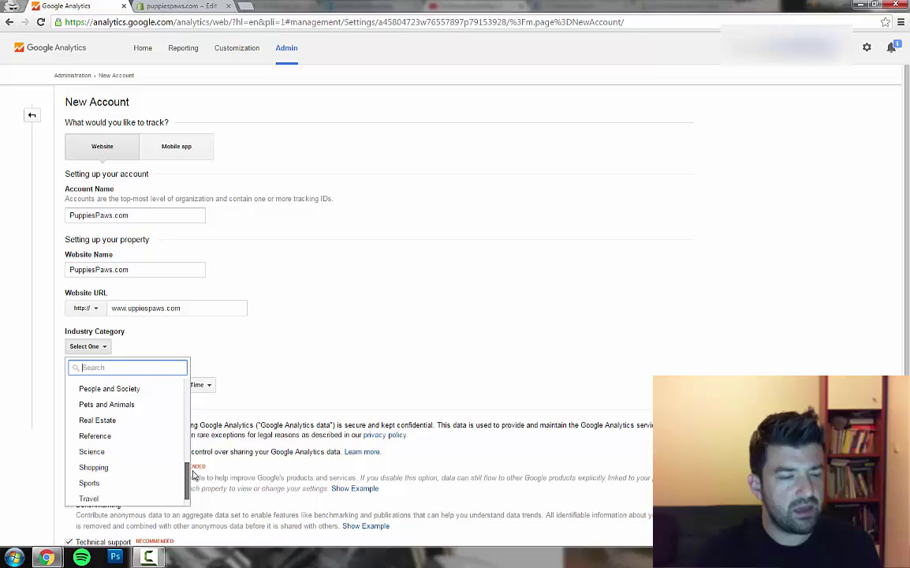
{"action": "scroll", "coordinate": [193, 475], "scroll_direction": "down", "scroll_amount": 1}
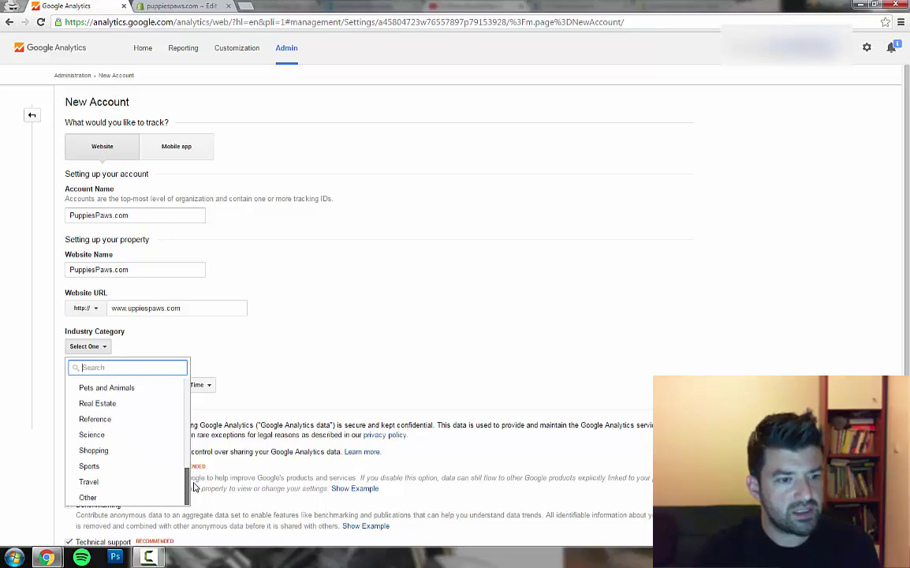
{"action": "left_click", "coordinate": [118, 453]}
{"action": "scroll", "coordinate": [418, 310], "scroll_direction": "down", "scroll_amount": 1}
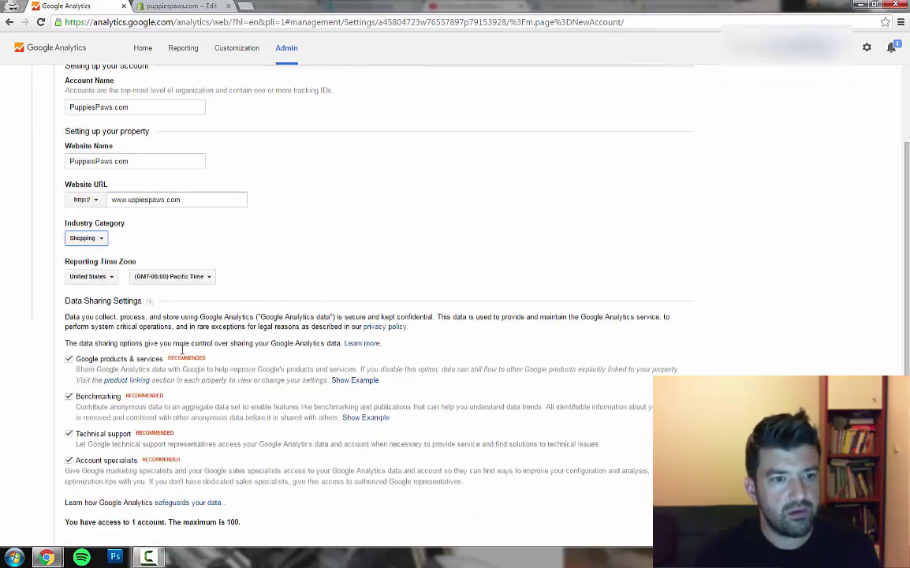
{"action": "left_click", "coordinate": [90, 276]}
{"action": "type", "text": "gree"}
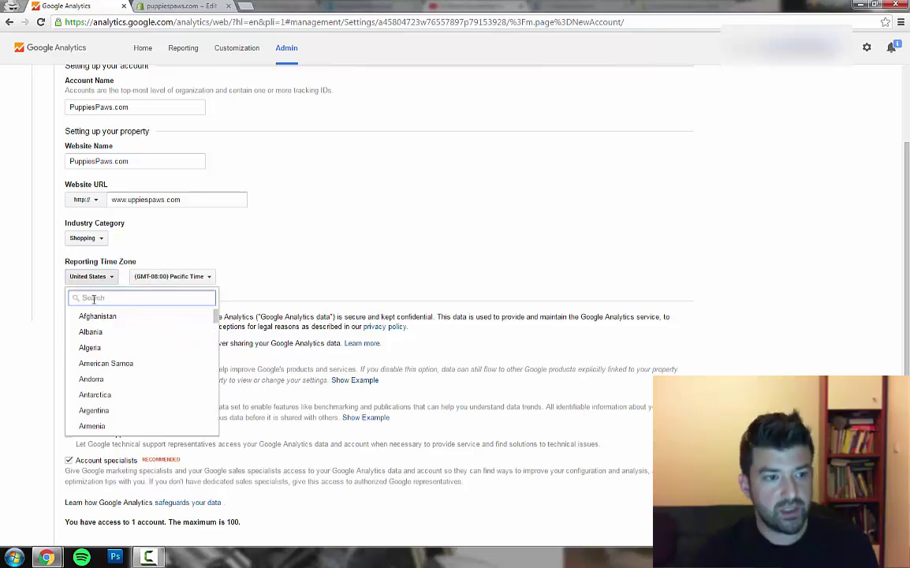
{"action": "left_click", "coordinate": [89, 316]}
{"action": "scroll", "coordinate": [300, 224], "scroll_direction": "down", "scroll_amount": 1}
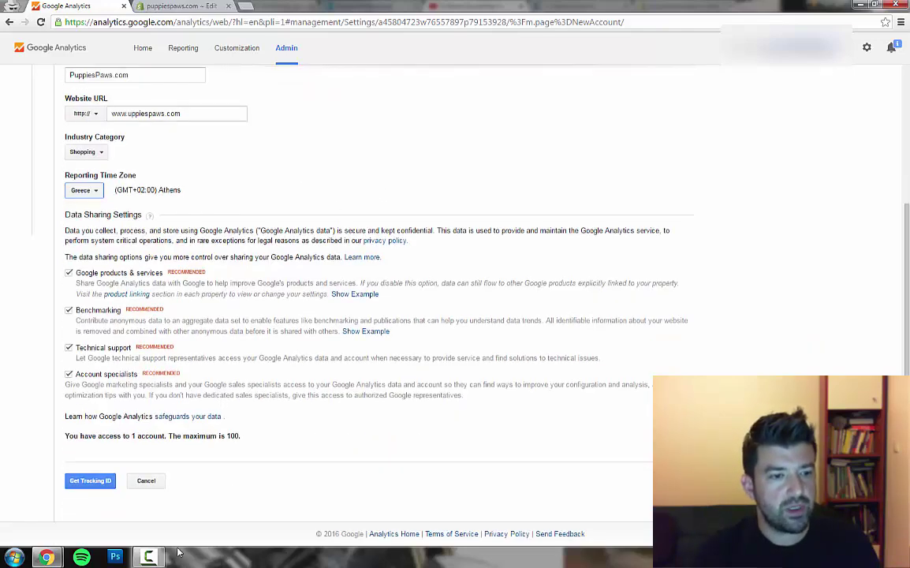
Get the tracking ID and accept the terms, producing tracking ID UA-75897717-1.
{"action": "left_click", "coordinate": [99, 483]}
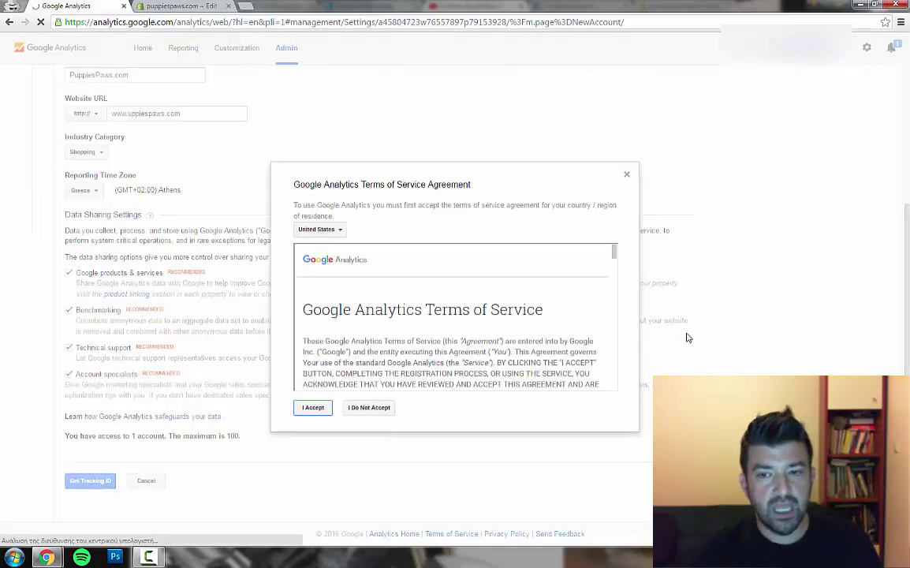
{"action": "left_click_drag", "start_coordinate": [614, 252], "coordinate": [614, 359]}
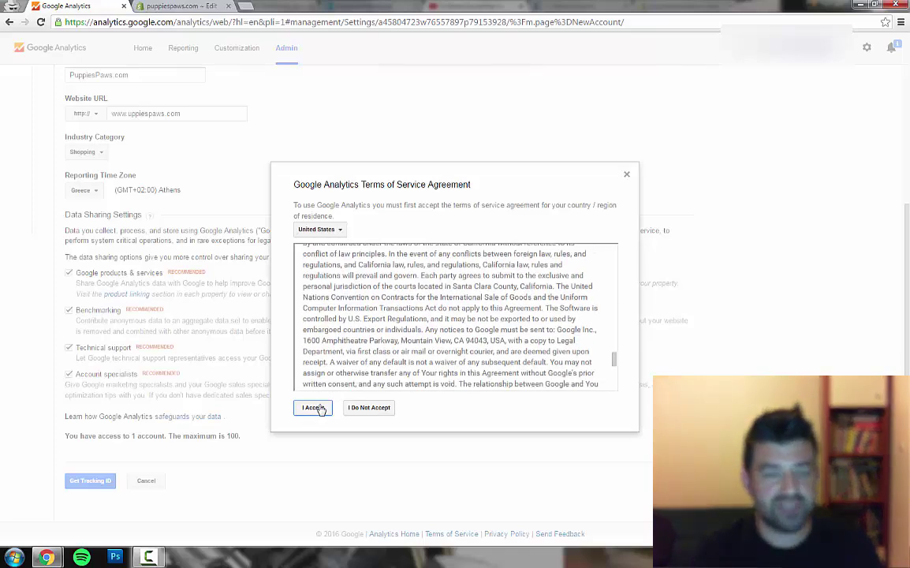
{"action": "left_click", "coordinate": [315, 408]}
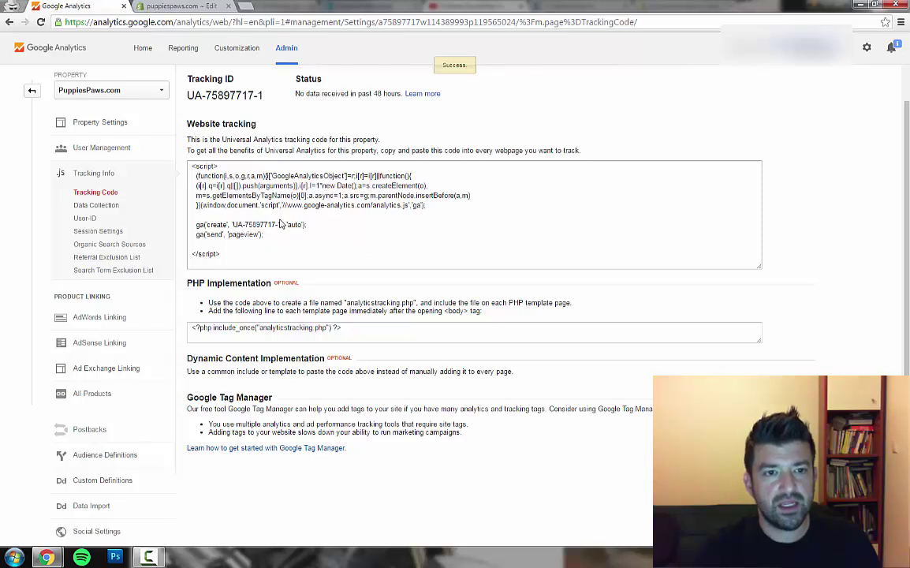
Select and copy the entire UA-75897717-1 script from the Website tracking code box.
{"action": "left_click", "coordinate": [255, 202]}
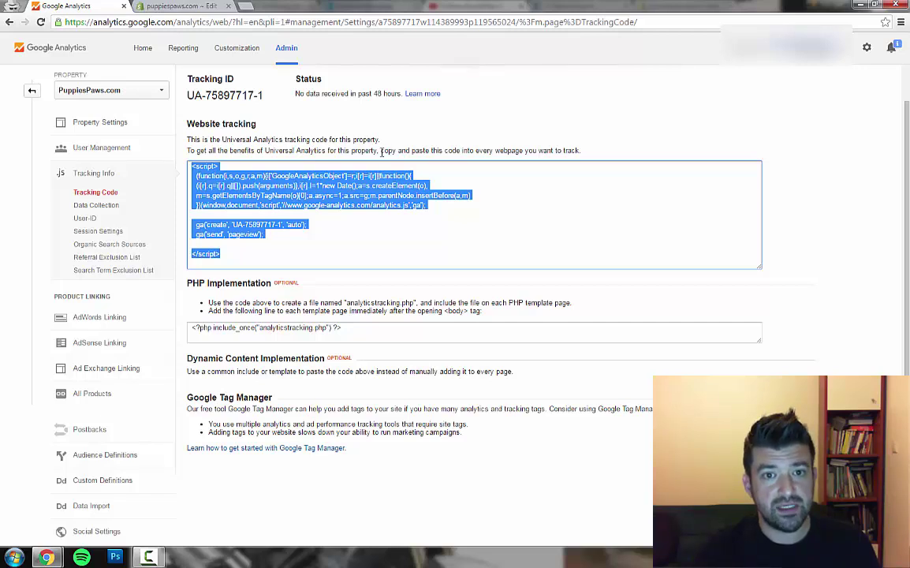
{"action": "left_click_drag", "start_coordinate": [381, 150], "coordinate": [593, 150]}
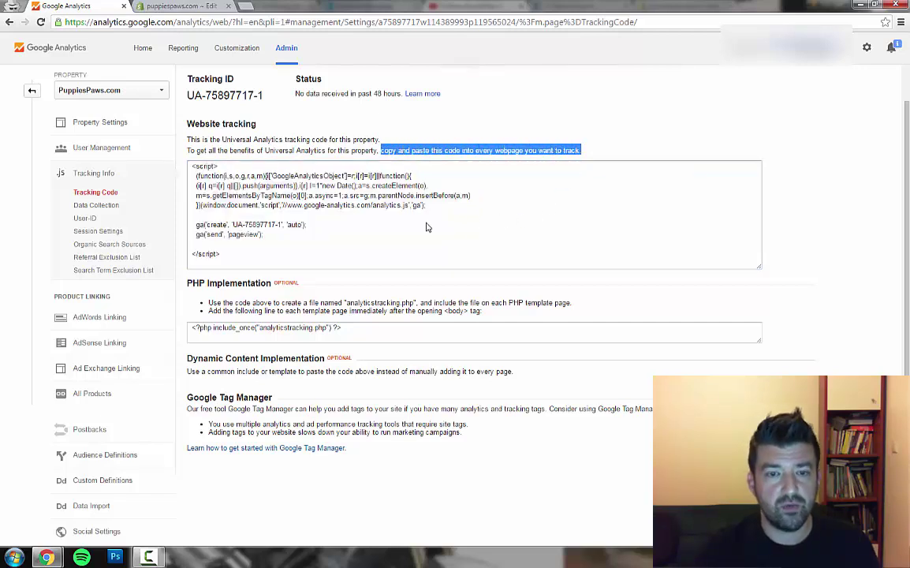
{"action": "left_click", "coordinate": [237, 224]}
{"action": "key", "text": "ctrl+a"}
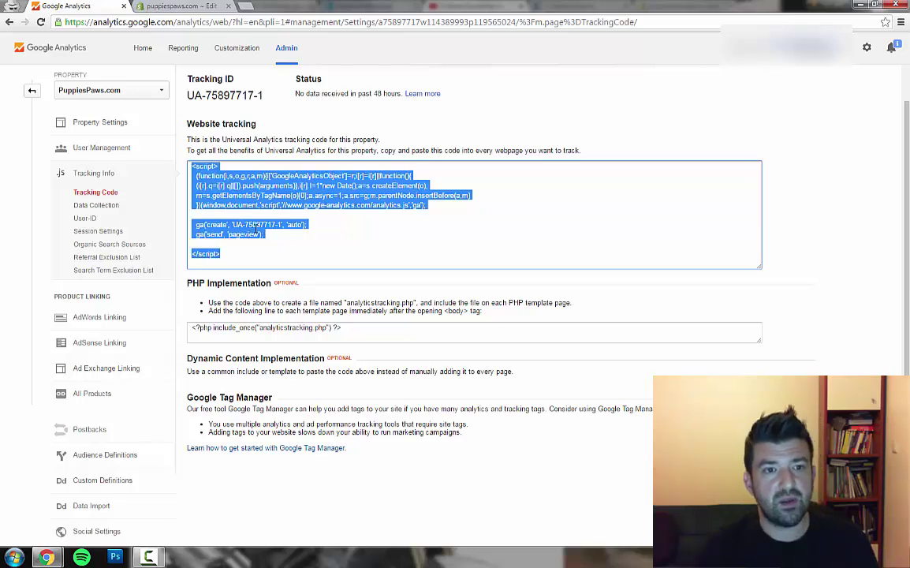
{"action": "left_click_drag", "start_coordinate": [233, 224], "coordinate": [245, 224]}
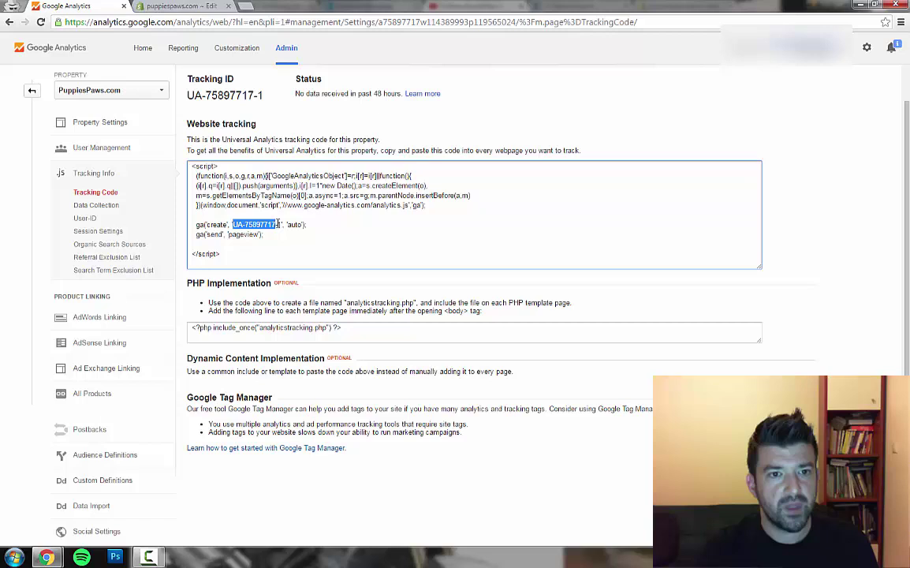
{"action": "left_click_drag", "start_coordinate": [278, 224], "coordinate": [281, 224]}
{"action": "key", "text": "ctrl+a"}
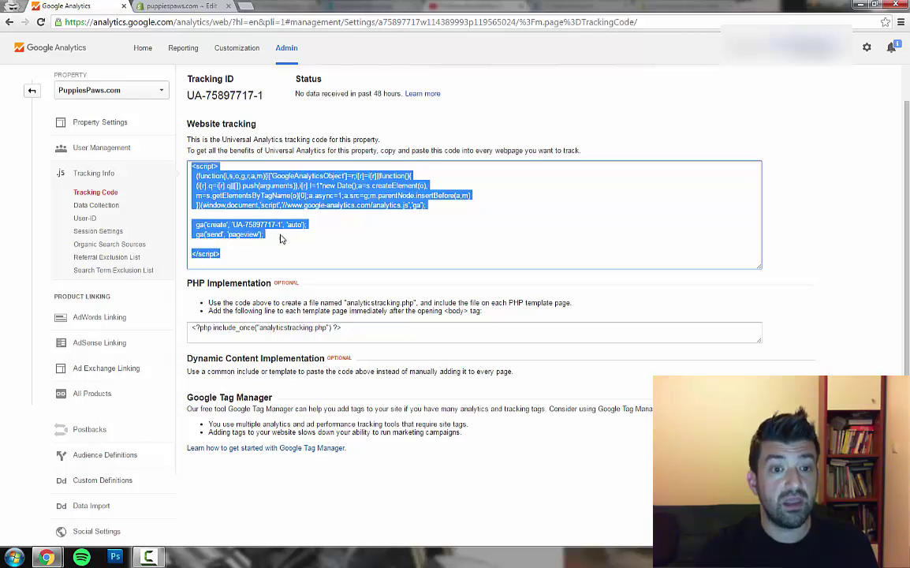
{"action": "left_click", "coordinate": [254, 261]}
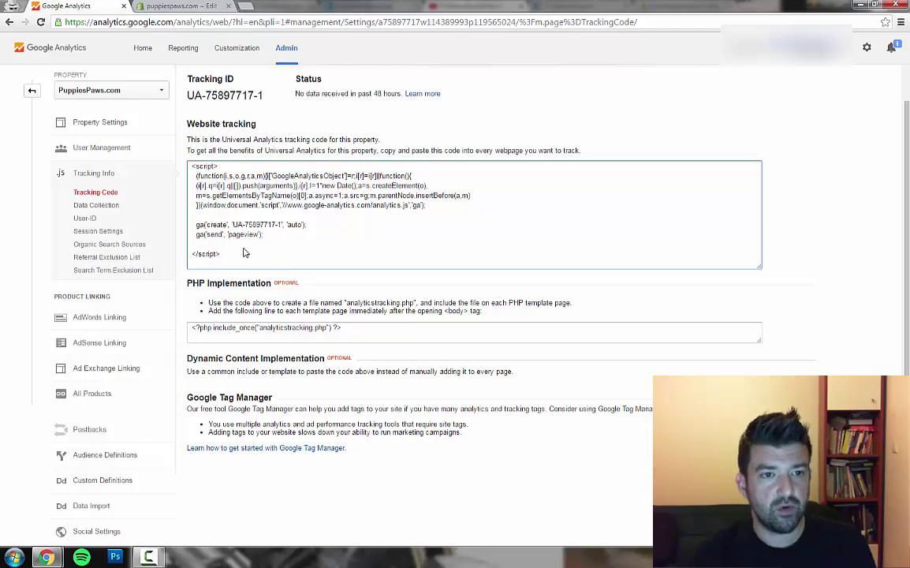
{"action": "left_click", "coordinate": [228, 227]}
{"action": "key", "text": "ctrl+c"}
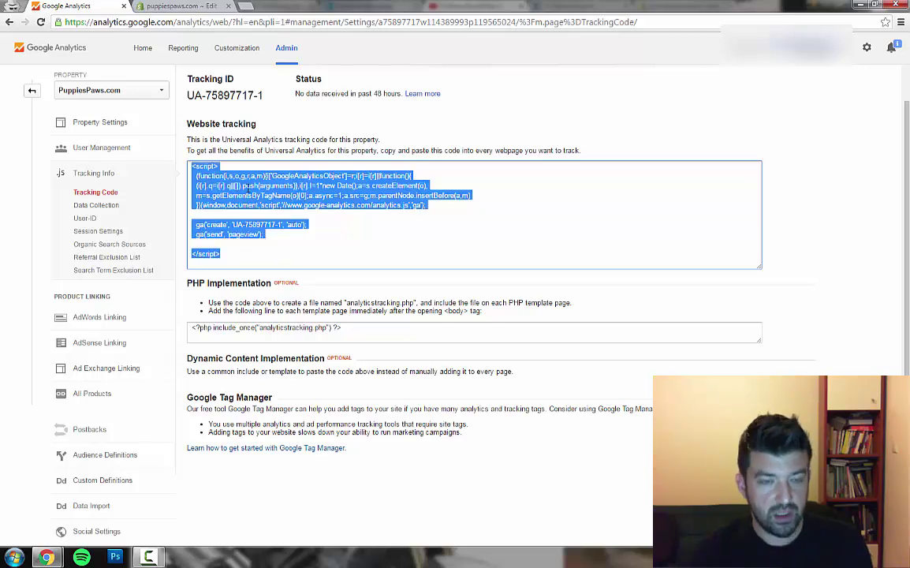
In Shopify's Online Store themes, open Edit HTML/CSS for the Launchpad-Star theme.
{"action": "left_click", "coordinate": [188, 6]}
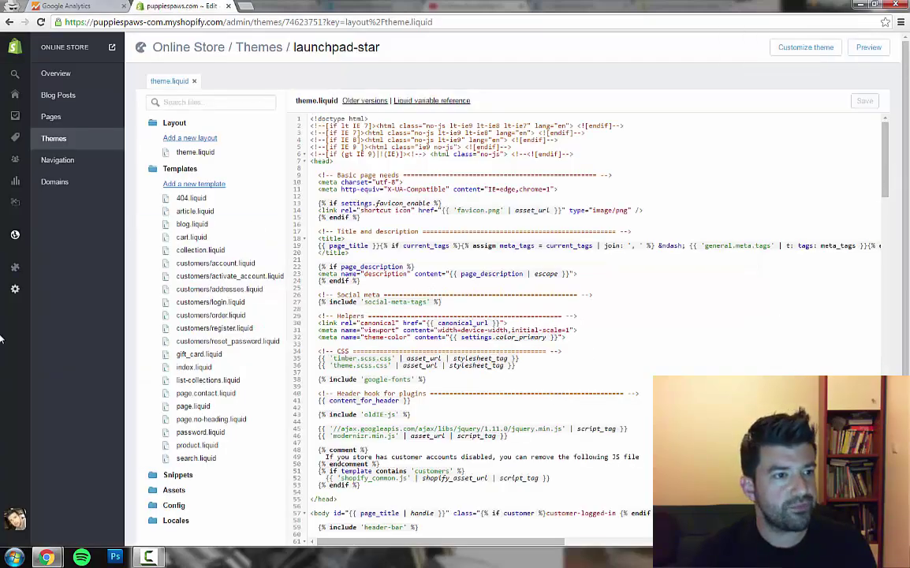
{"action": "left_click", "coordinate": [34, 227]}
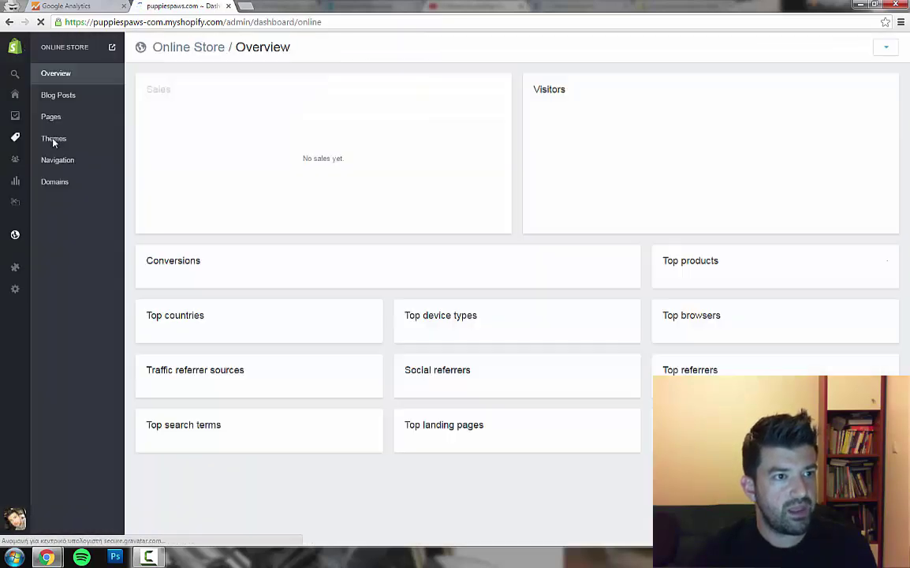
{"action": "left_click", "coordinate": [53, 140]}
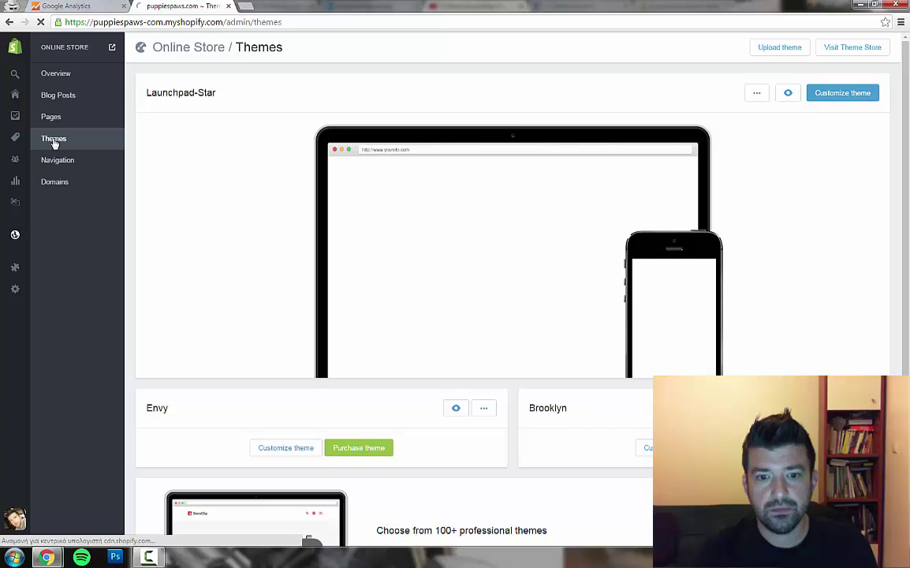
{"action": "left_click", "coordinate": [758, 95]}
{"action": "left_click", "coordinate": [723, 136]}
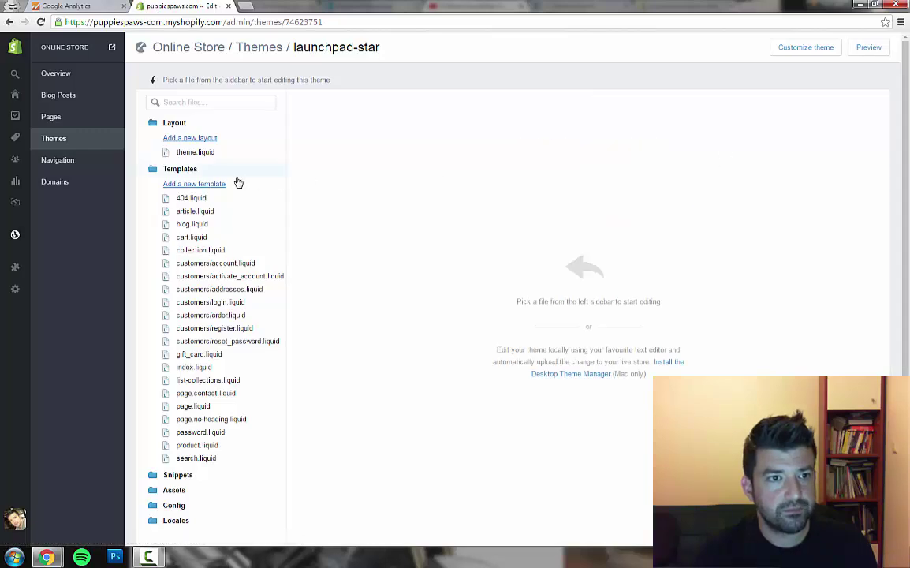
Paste the tracking script into theme.liquid just above </body> and save the file.
{"action": "left_click", "coordinate": [201, 153]}
{"action": "scroll", "coordinate": [630, 314], "scroll_direction": "down", "scroll_amount": 6}
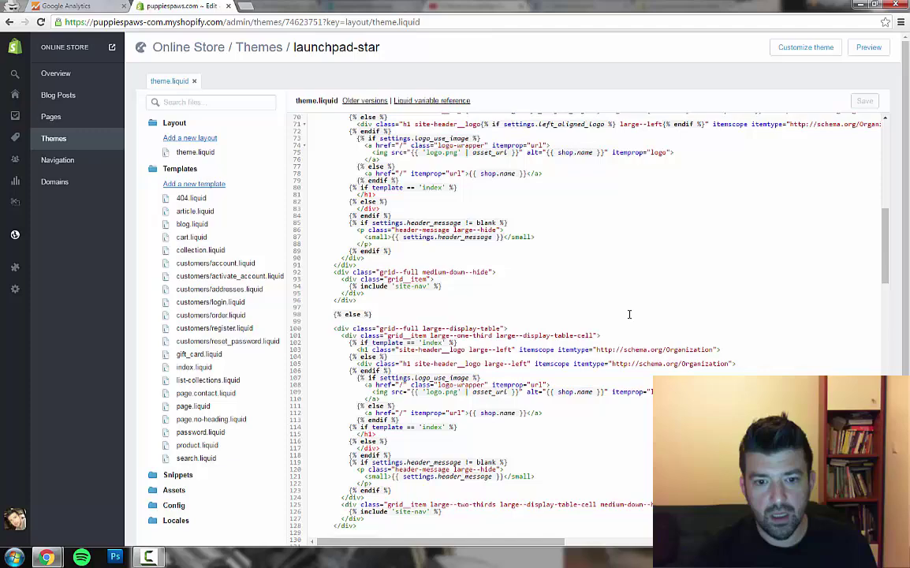
{"action": "scroll", "coordinate": [629, 314], "scroll_direction": "down", "scroll_amount": 15}
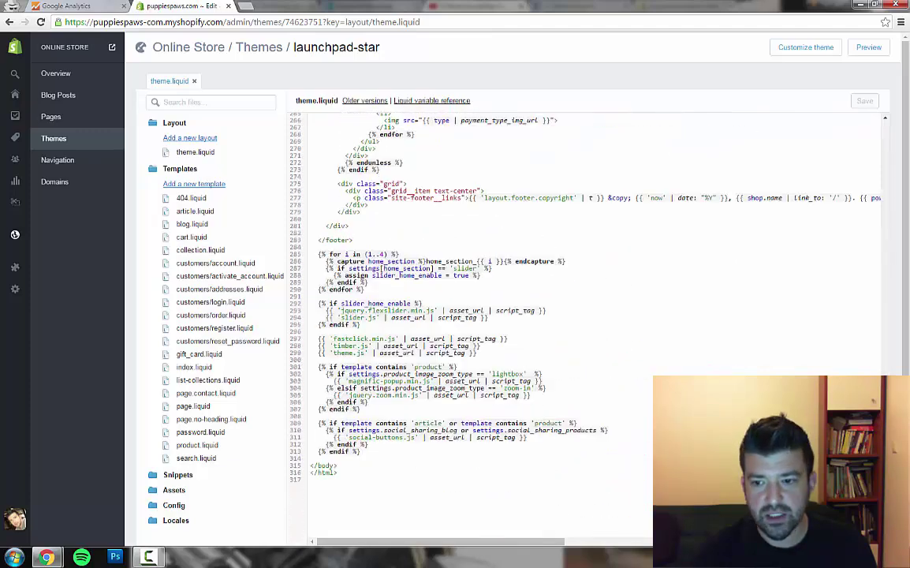
{"action": "left_click", "coordinate": [377, 452]}
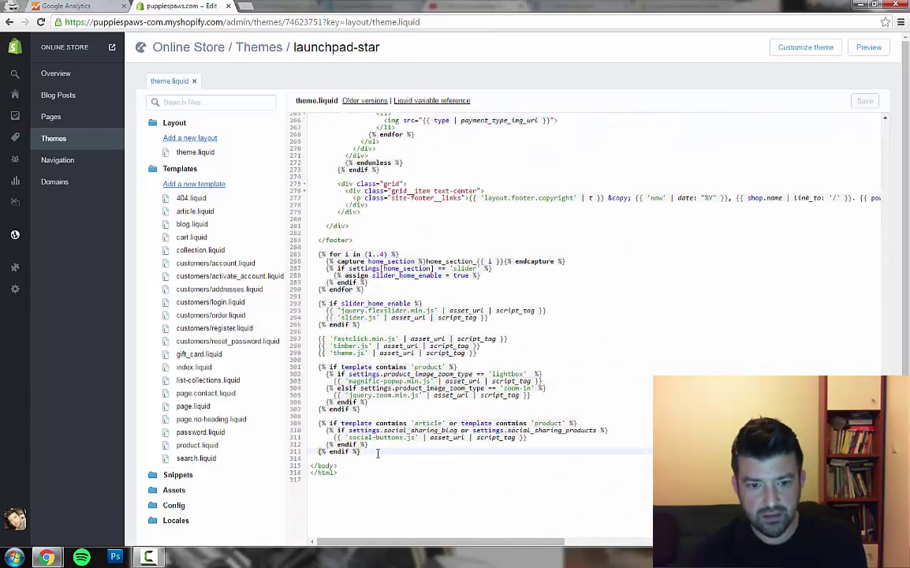
{"action": "key", "text": "Return"}
{"action": "key", "text": "Return"}
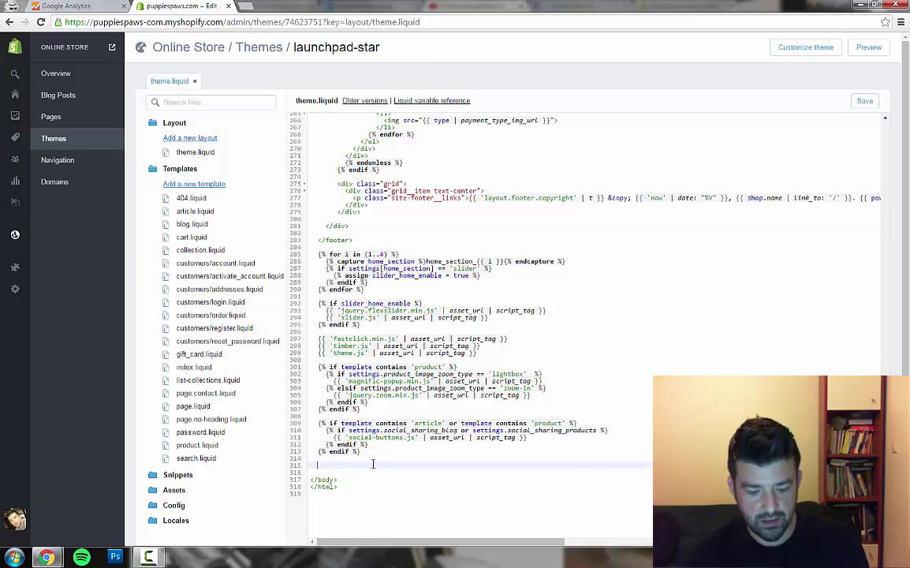
{"action": "key", "text": "ctrl+v"}
{"action": "scroll", "coordinate": [371, 464], "scroll_direction": "down", "scroll_amount": 2}
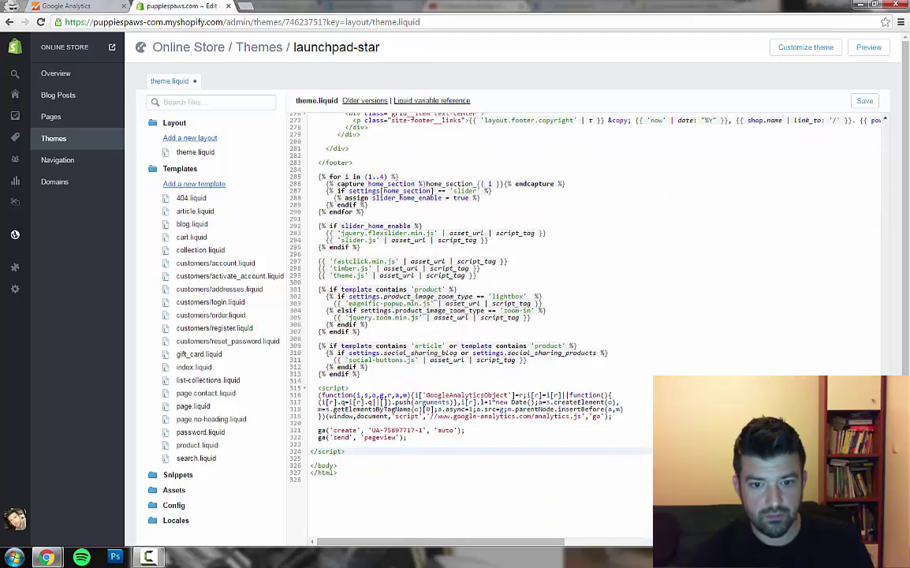
{"action": "scroll", "coordinate": [789, 331], "scroll_direction": "up", "scroll_amount": 3}
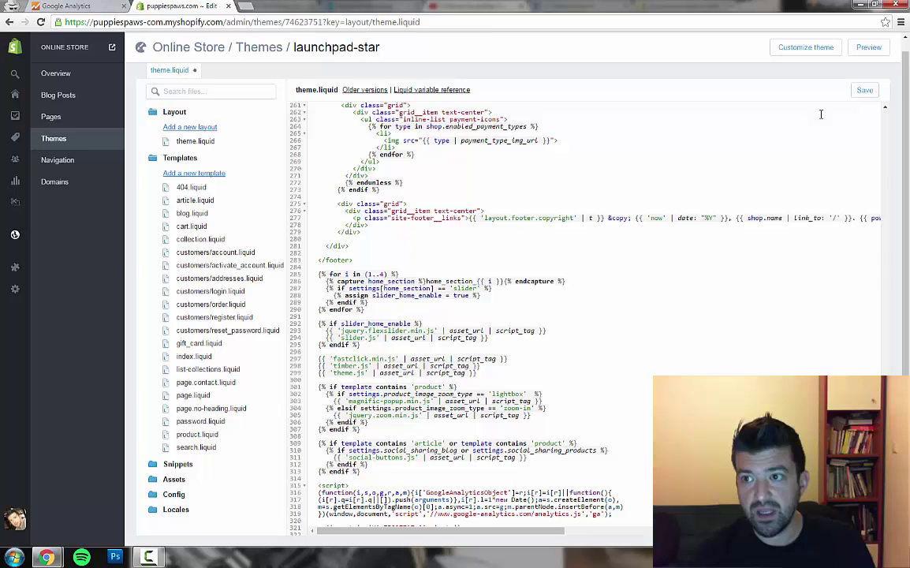
{"action": "left_click", "coordinate": [865, 92]}
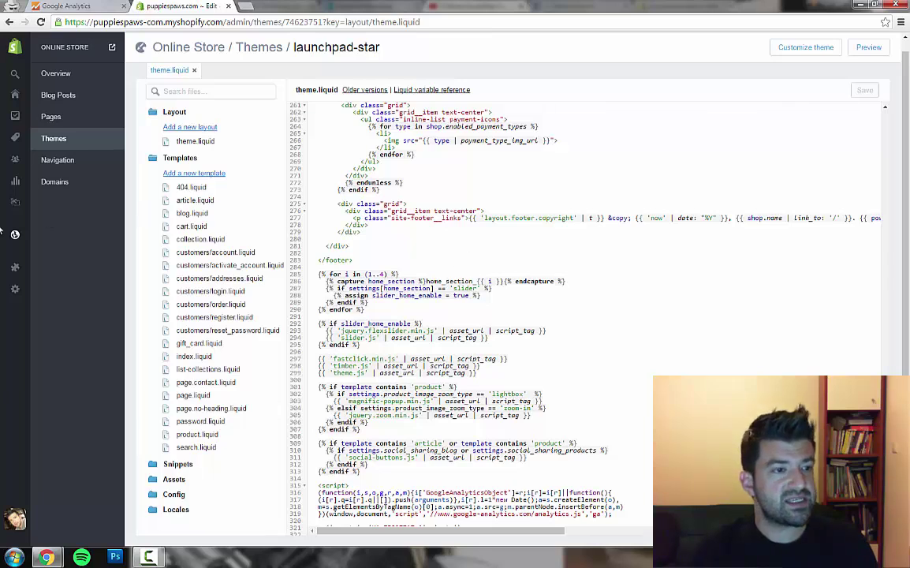
{"action": "mouse_move", "coordinate": [16, 290]}
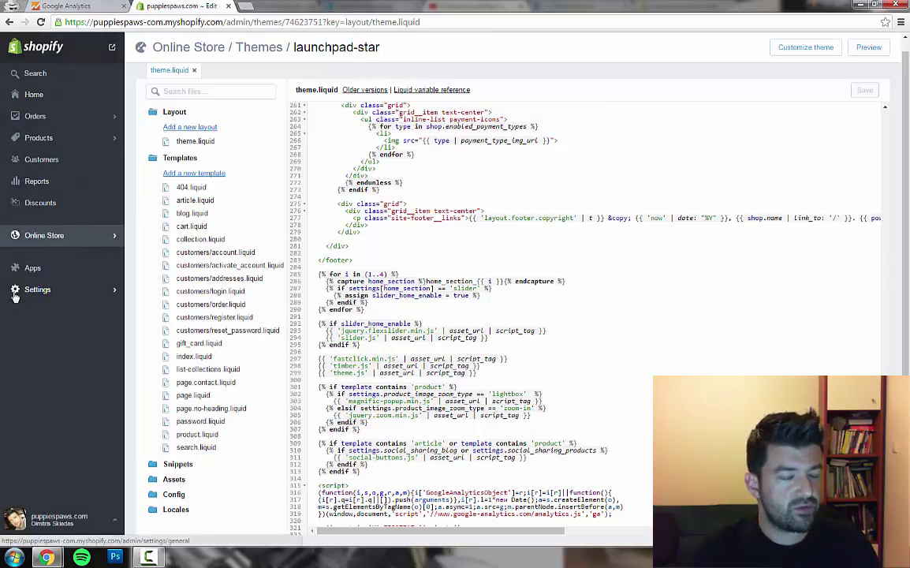
Go to Settings > Online Store and focus the empty Google Analytics account field.
{"action": "left_click", "coordinate": [69, 291]}
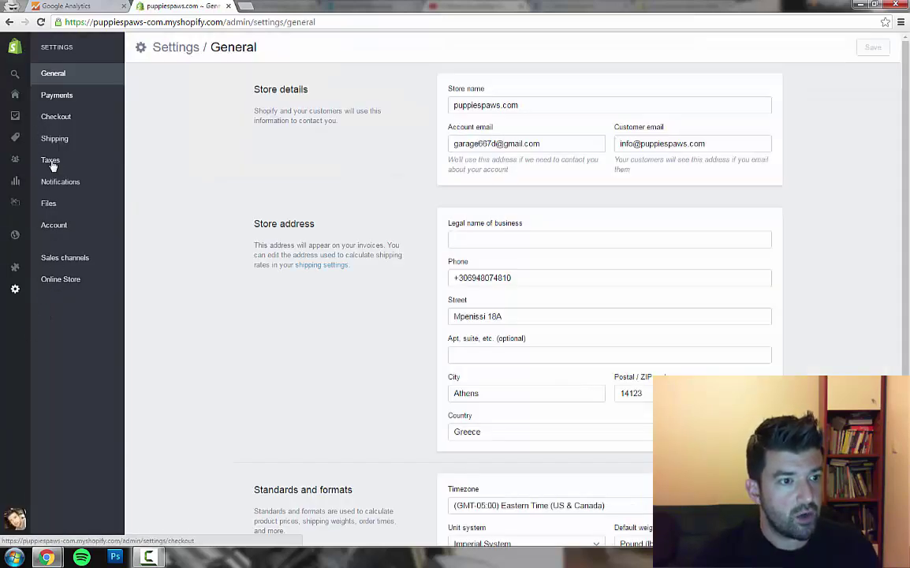
{"action": "left_click", "coordinate": [68, 283]}
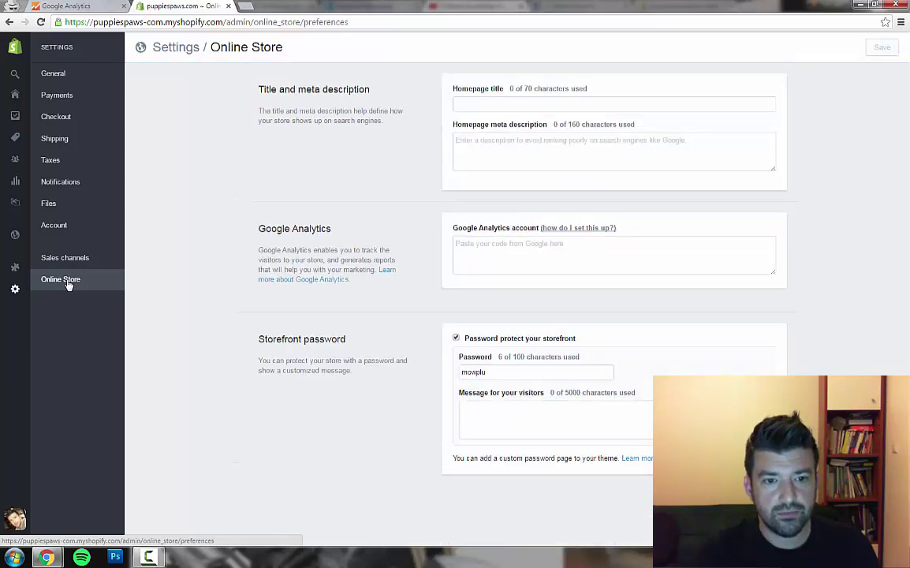
{"action": "left_click", "coordinate": [544, 252]}
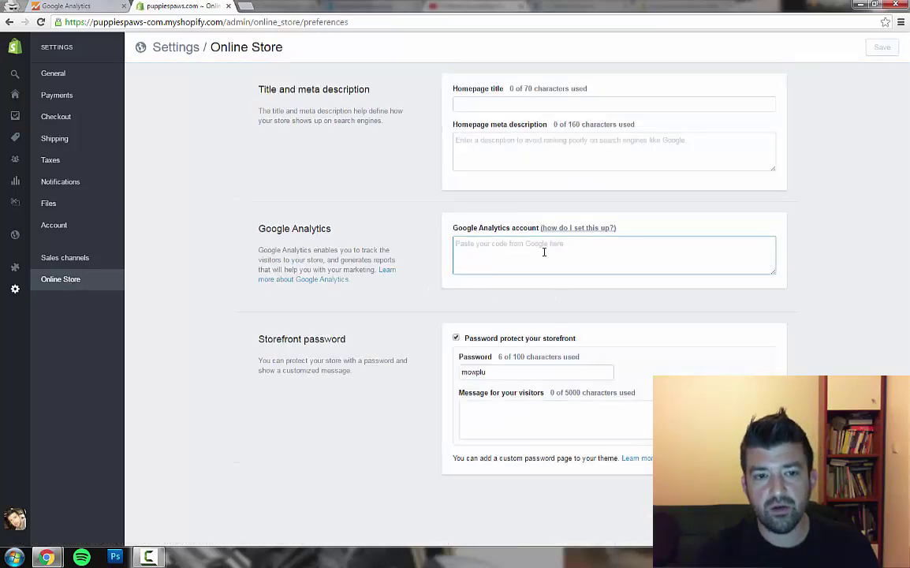